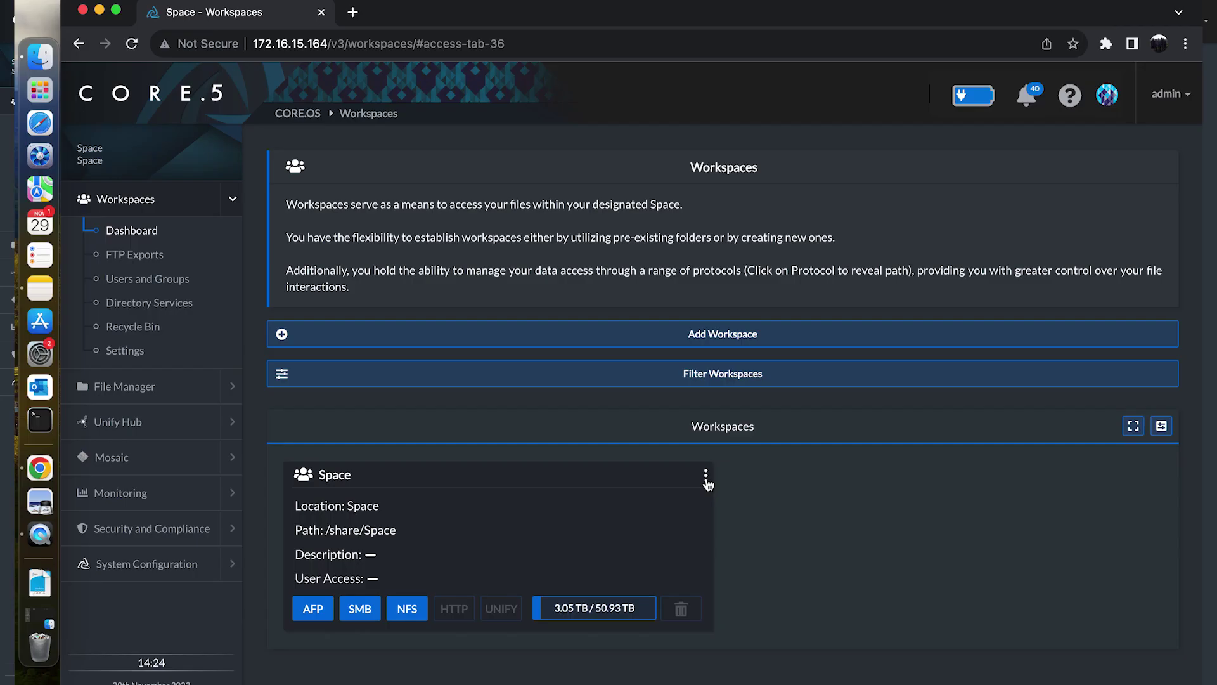
Reveal the Space workspace's security details and mount its SMB share on the Mac as guest.
{"action": "left_click", "coordinate": [706, 476]}
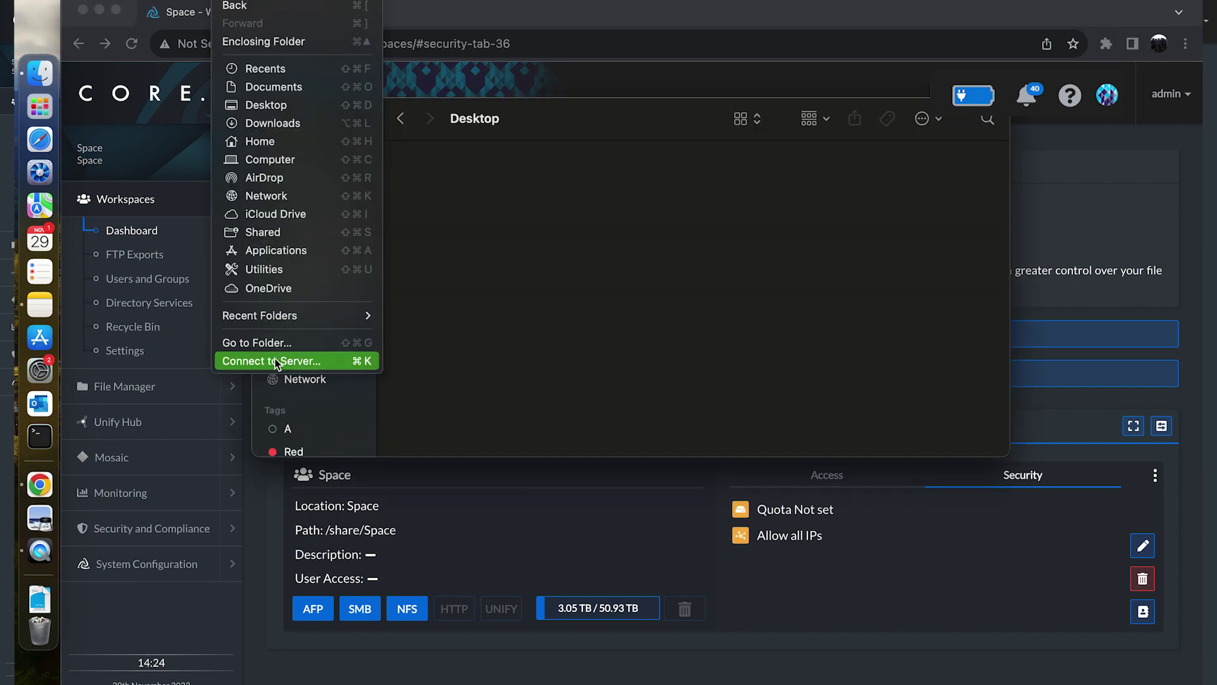
{"action": "left_click", "coordinate": [275, 359]}
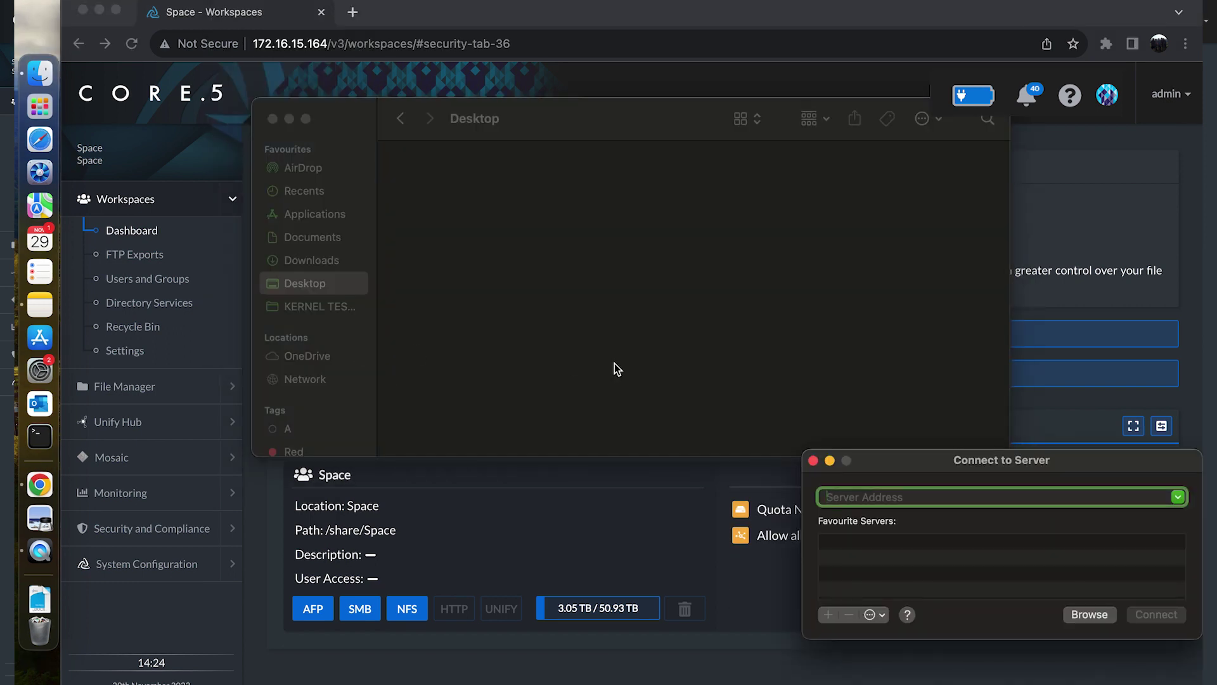
{"action": "key", "text": "Return"}
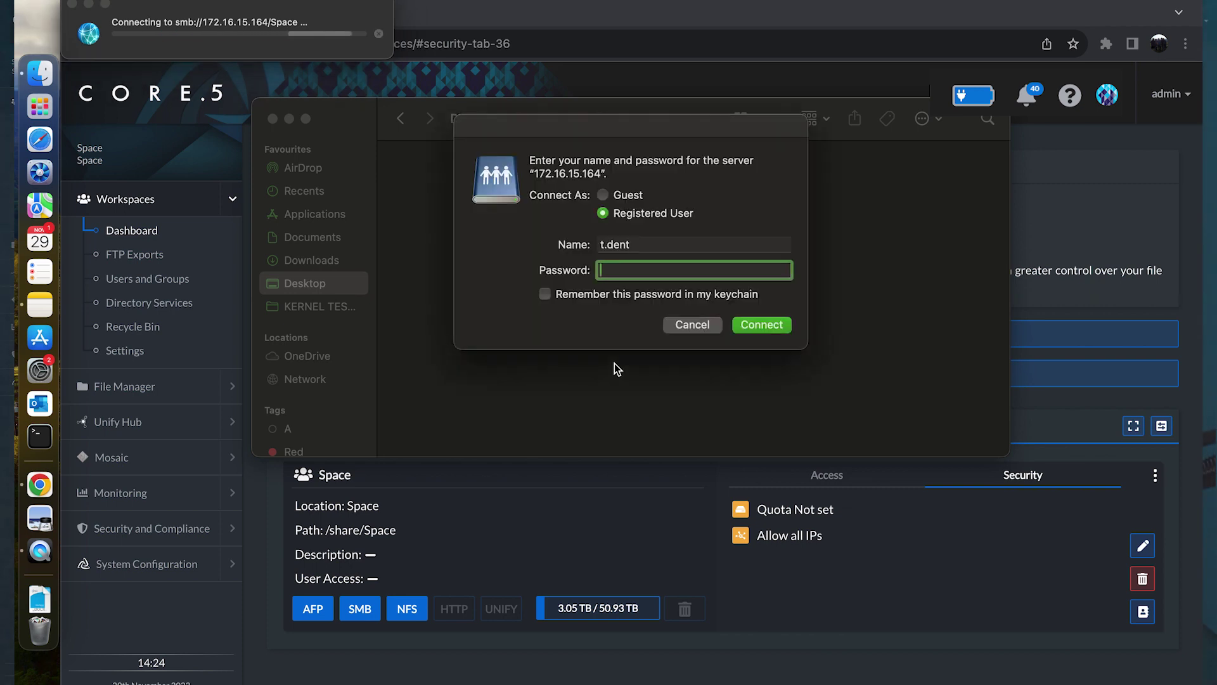
{"action": "left_click", "coordinate": [604, 195]}
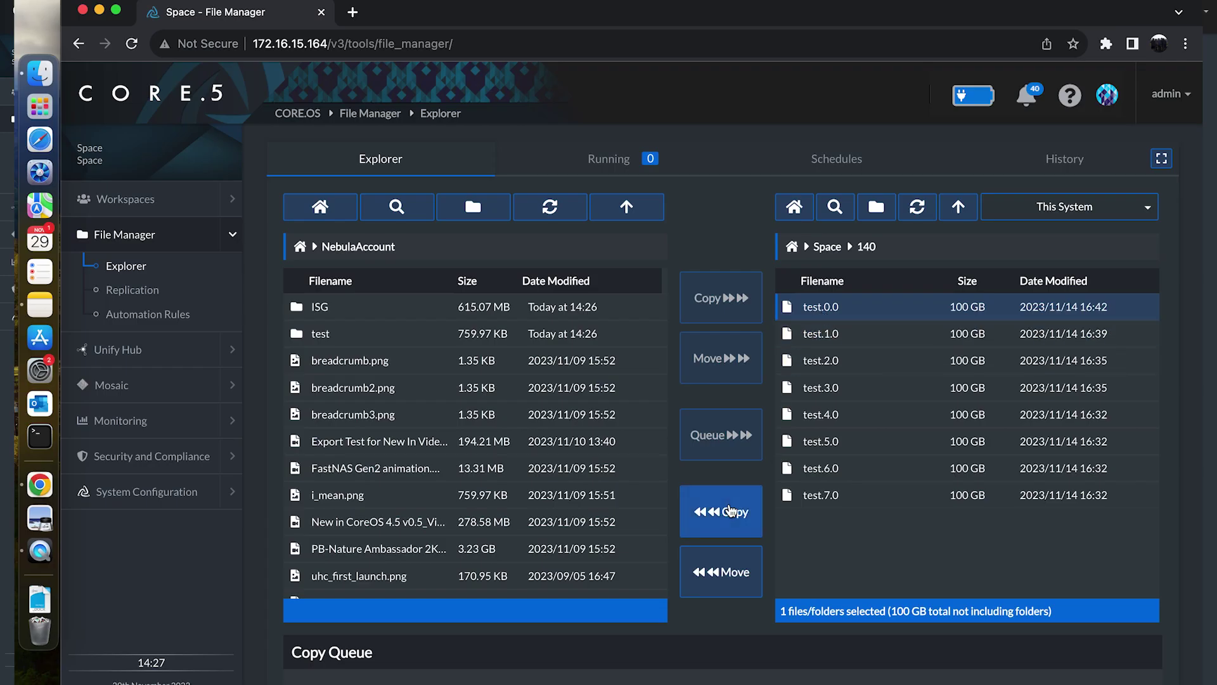
Copy the 100 GB test.0.0 file from Space to NebulaAccount with no bandwidth limit.
{"action": "left_click", "coordinate": [730, 510]}
{"action": "left_click", "coordinate": [986, 319]}
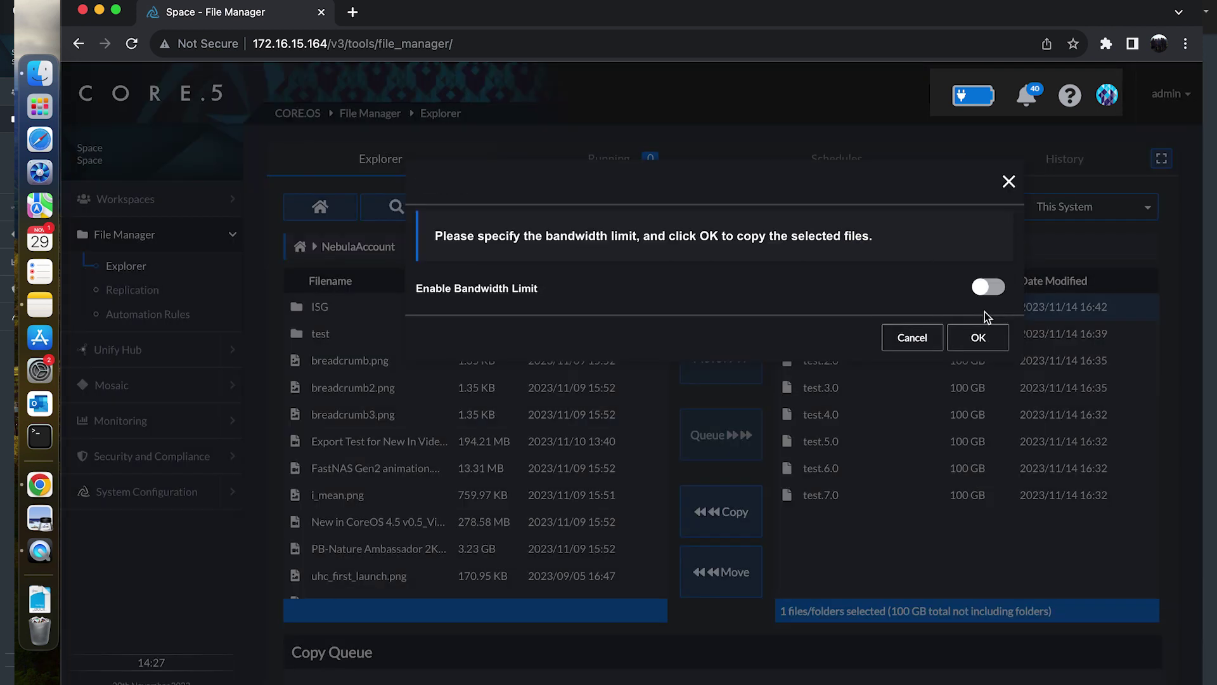
{"action": "left_click", "coordinate": [986, 336]}
{"action": "left_click", "coordinate": [614, 161]}
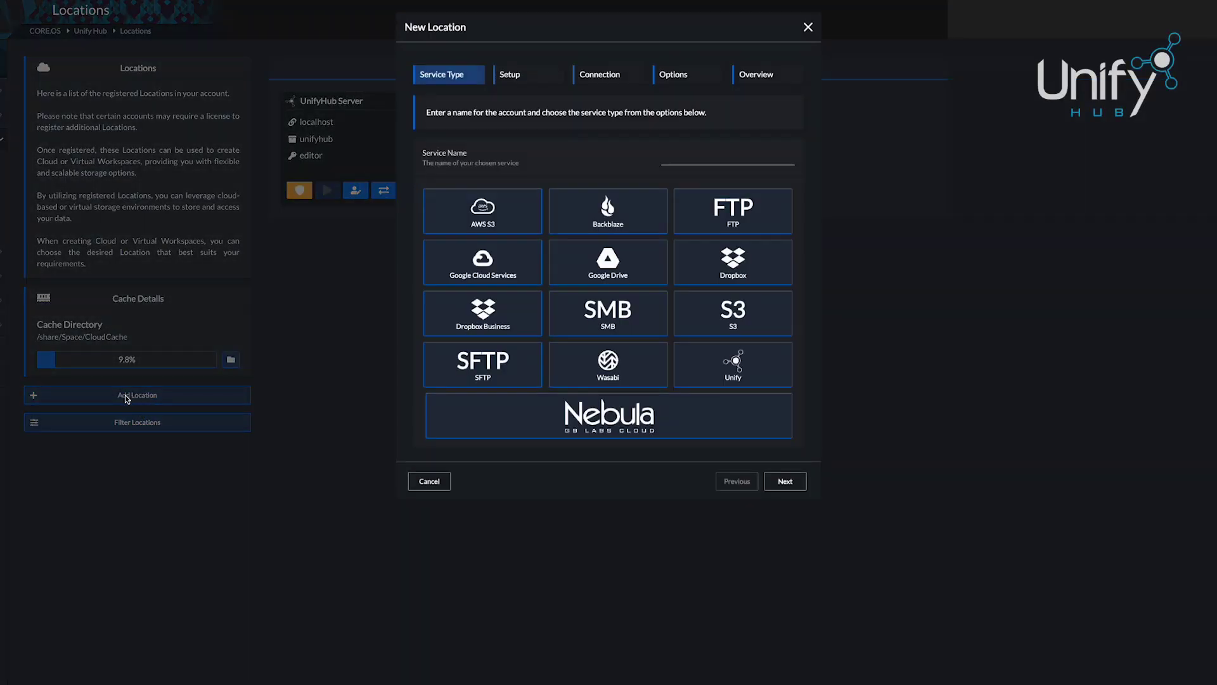
{"action": "type", "text": "My S3"}
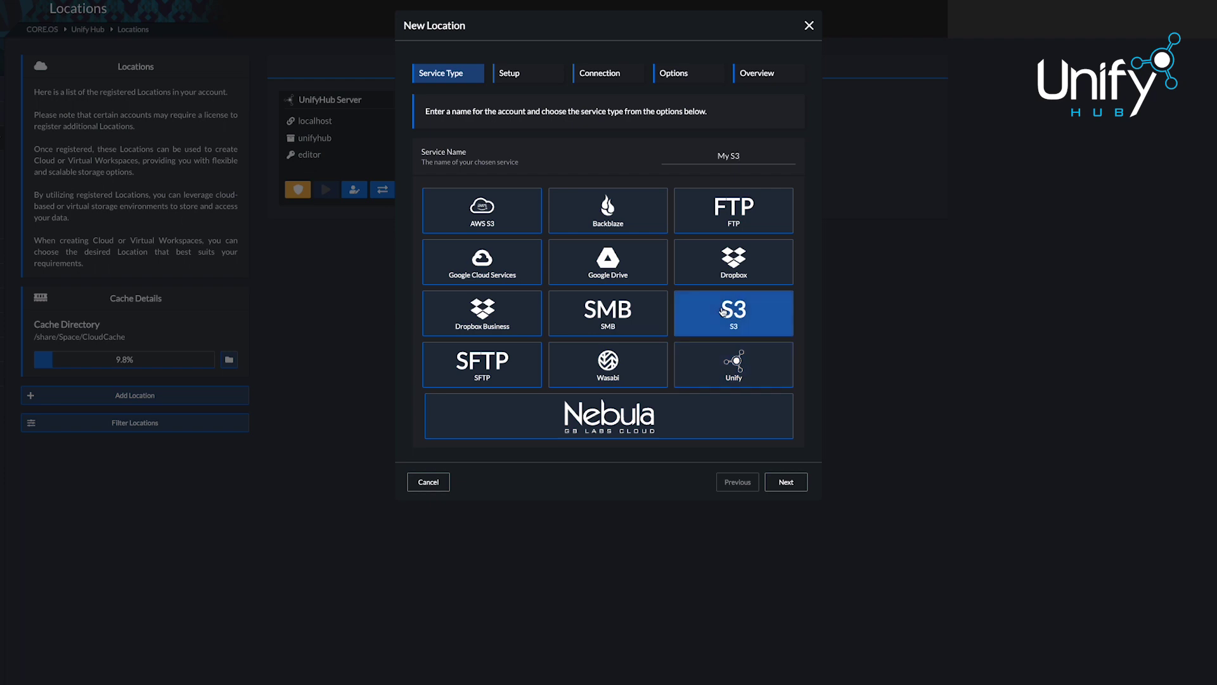
Advance the My S3 location to its S3 setup details.
{"action": "left_click", "coordinate": [798, 481]}
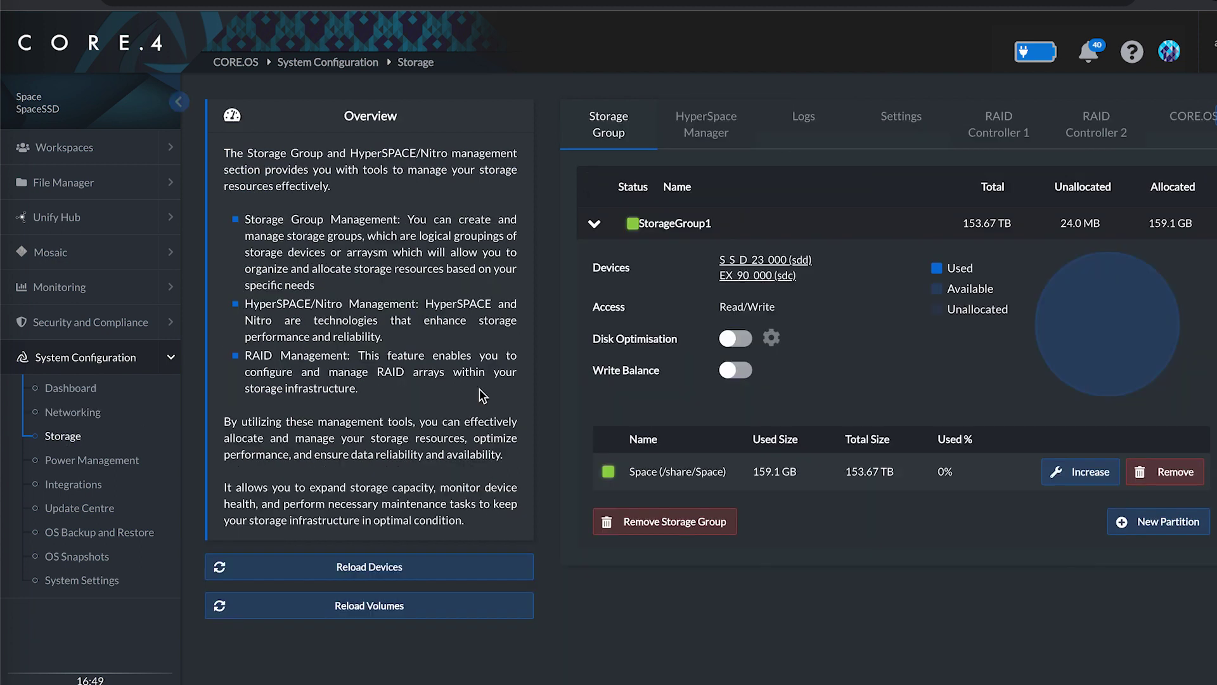
Review the storage event logs, global disk settings and storage overview, then the system user accounts.
{"action": "left_click", "coordinate": [804, 128]}
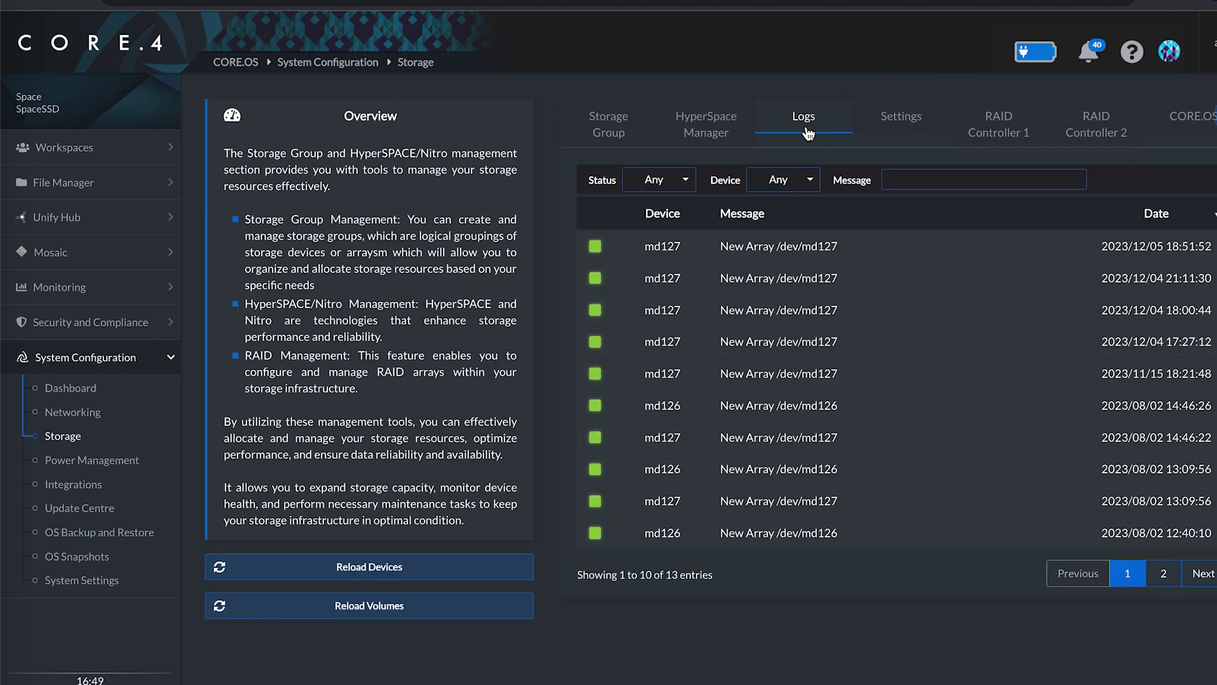
{"action": "left_click", "coordinate": [885, 131]}
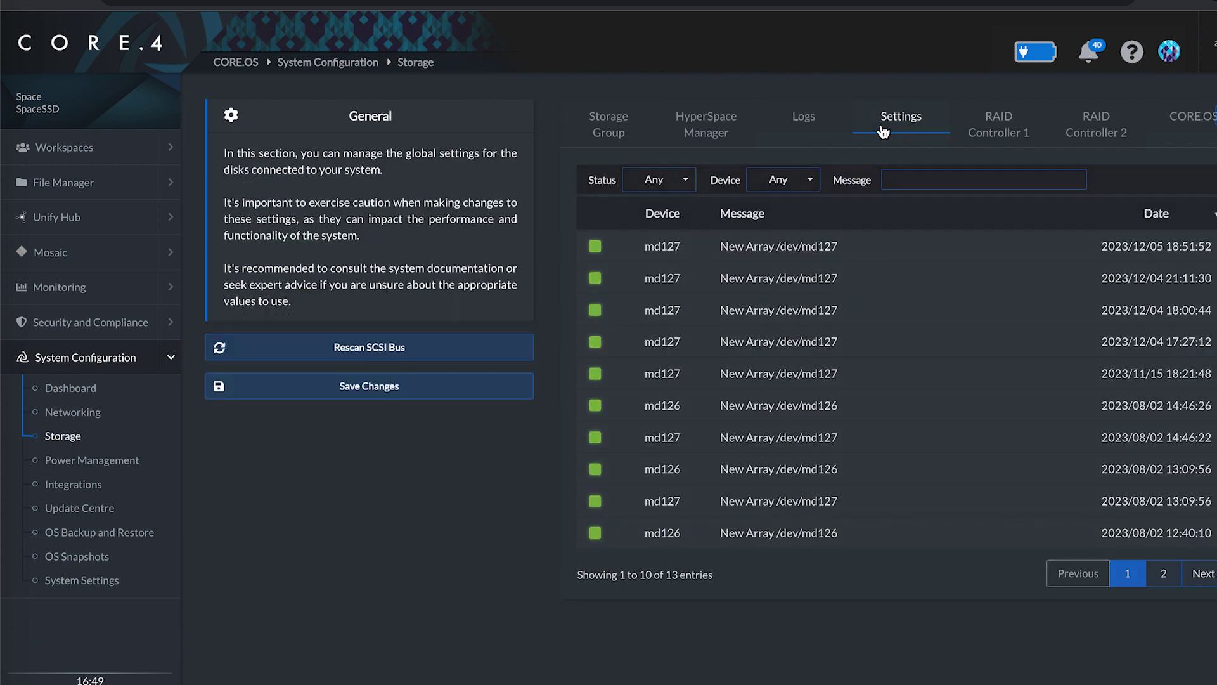
{"action": "left_click", "coordinate": [625, 130]}
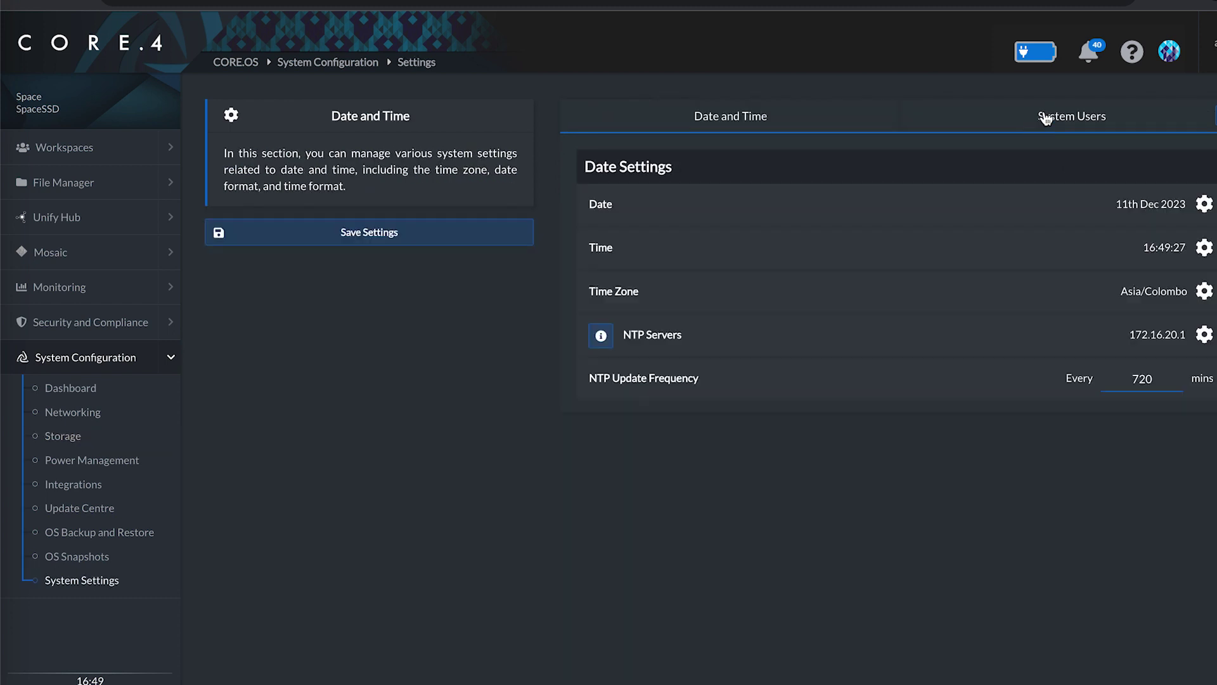
{"action": "left_click", "coordinate": [1046, 118]}
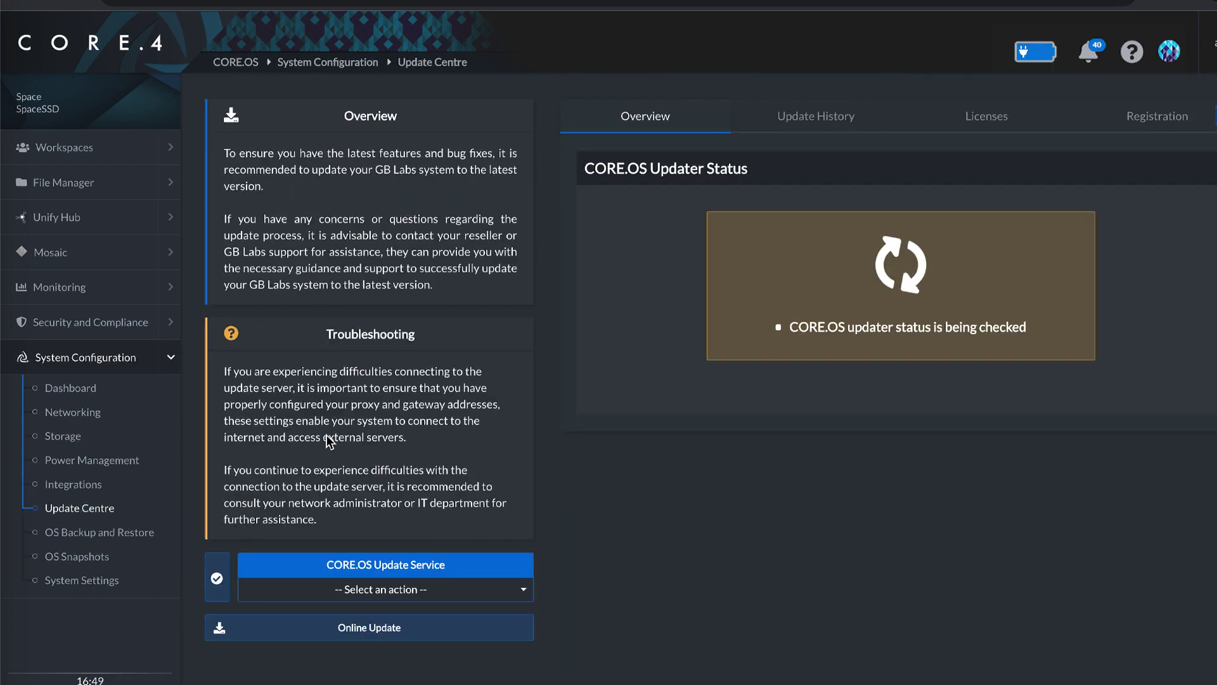